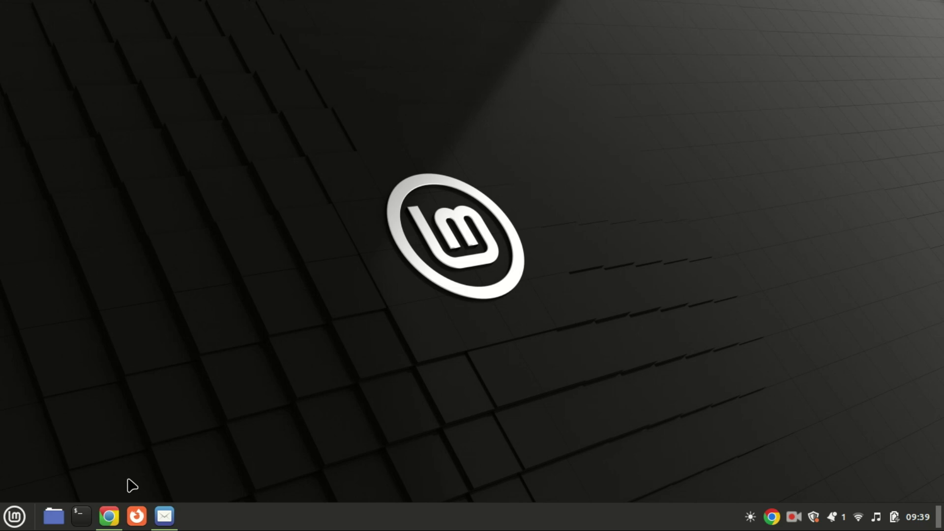
# Open a terminal window from the taskbar Terminal launcher
pyautogui.click(82, 509)
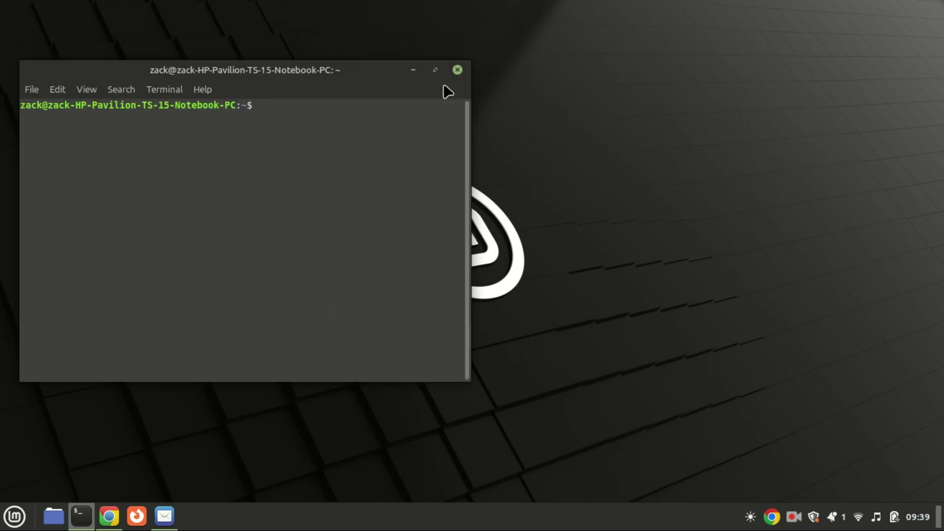
# Maximize the terminal and SSH into 185.237.252.234 as root, accepting the host key
pyautogui.click(433, 71)
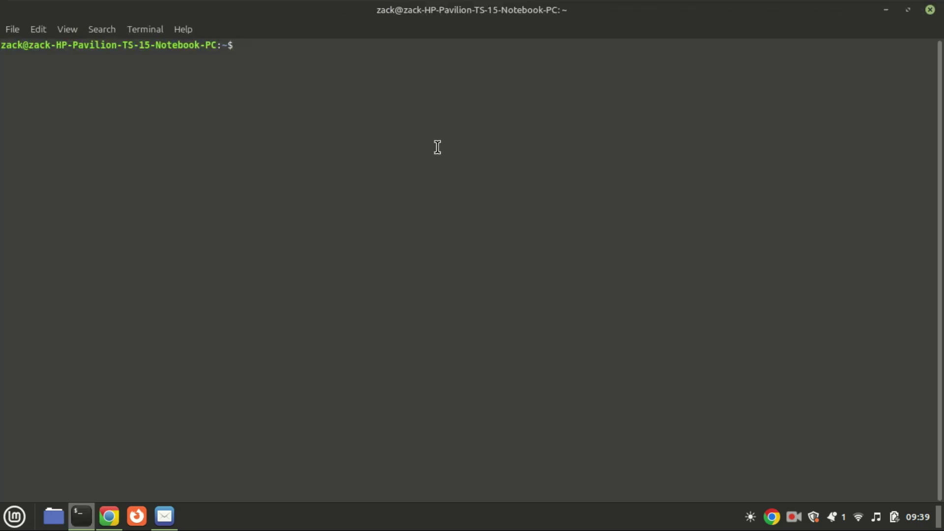
pyautogui.write('ssh root@185.237.252.234')
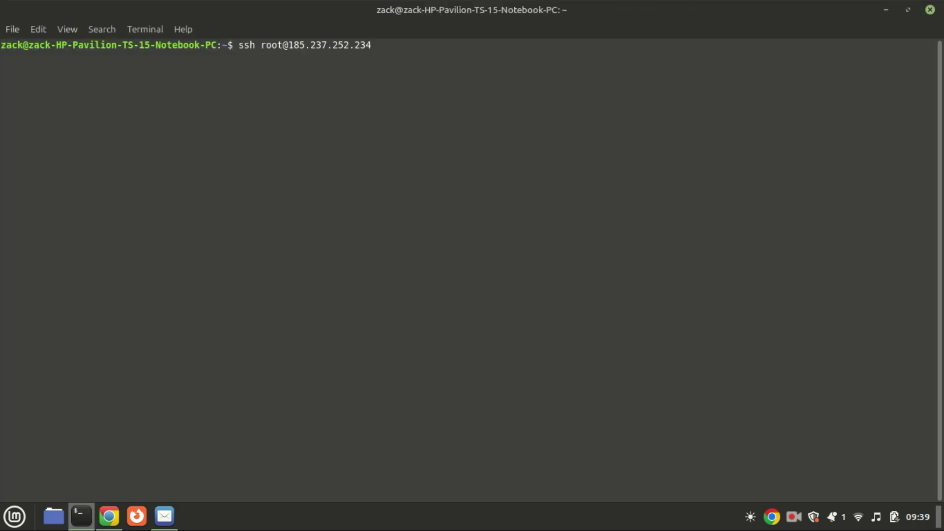
pyautogui.press('Return')
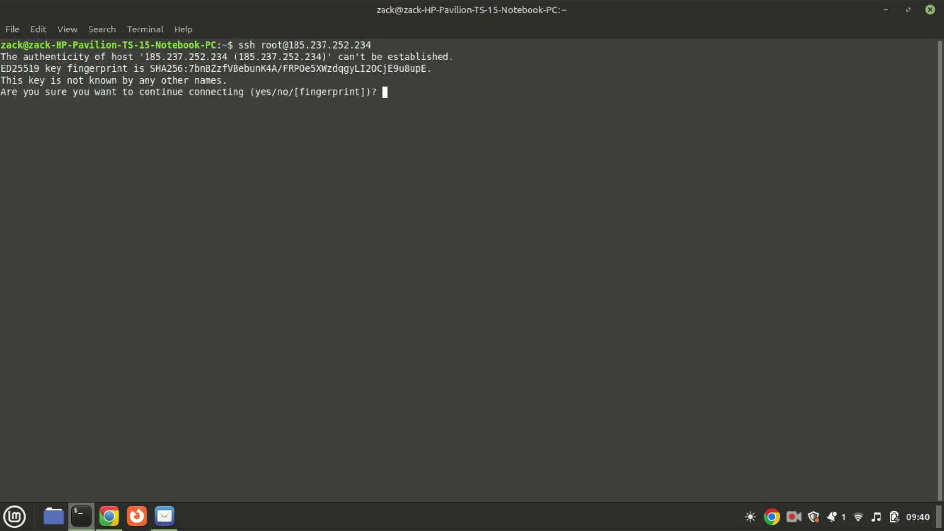
pyautogui.write('yes')
pyautogui.press('Return')
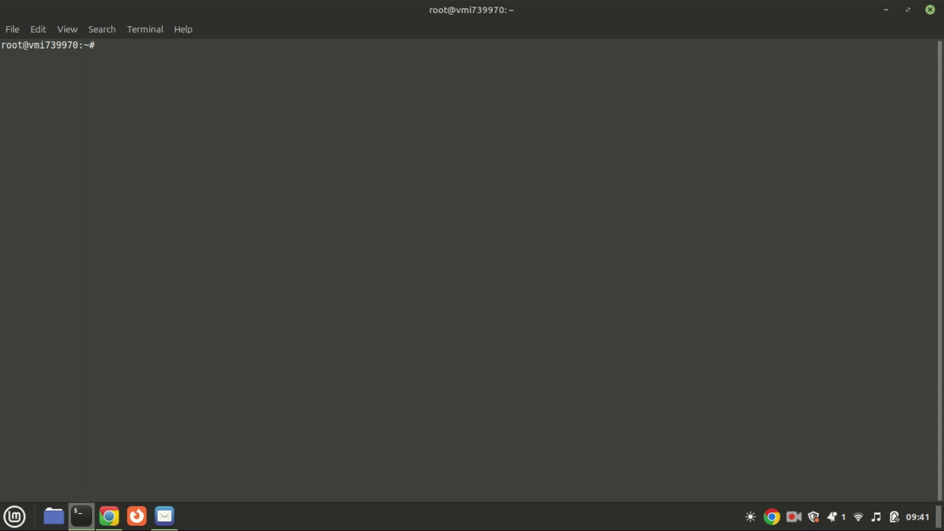
pyautogui.write('sud')
pyautogui.write('o apt ')
pyautogui.write('update')
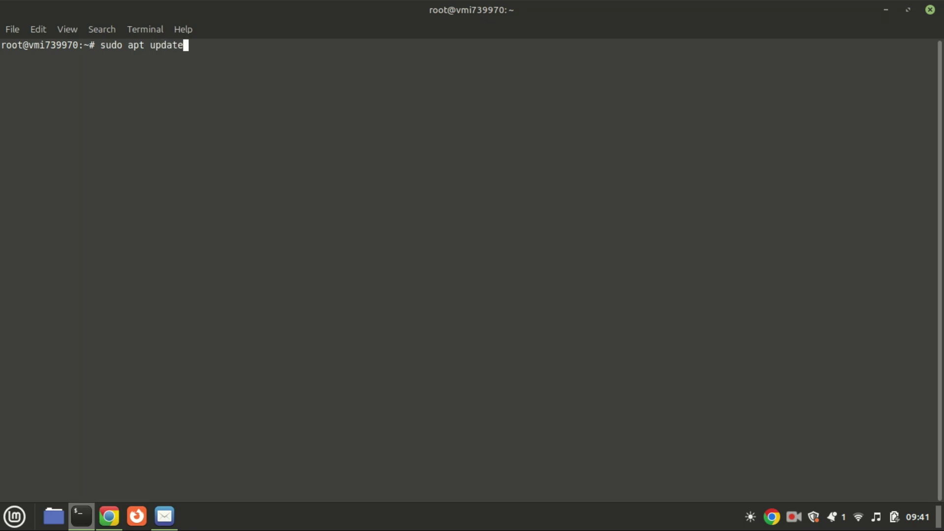
# Run sudo apt update on the server, which reports 10 upgradable packages
pyautogui.press('Return')
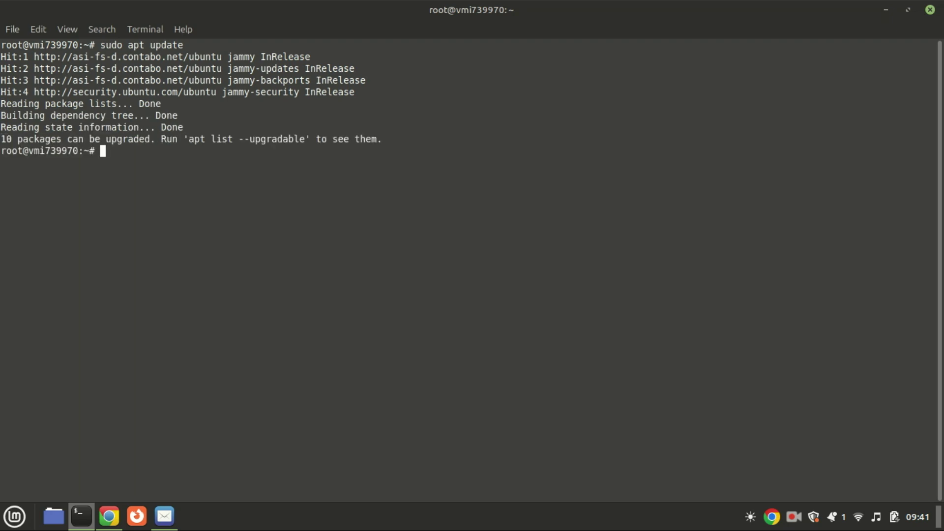
pyautogui.write('clea')
pyautogui.write('r')
# Clear the screen and preseed phpMyAdmin to skip dbconfig-install setup
pyautogui.press('Return')
pyautogui.write('echo "phpmyadmin phpmyadmin/dbconfig-install boolean false" | sudo debconf-set-selections')
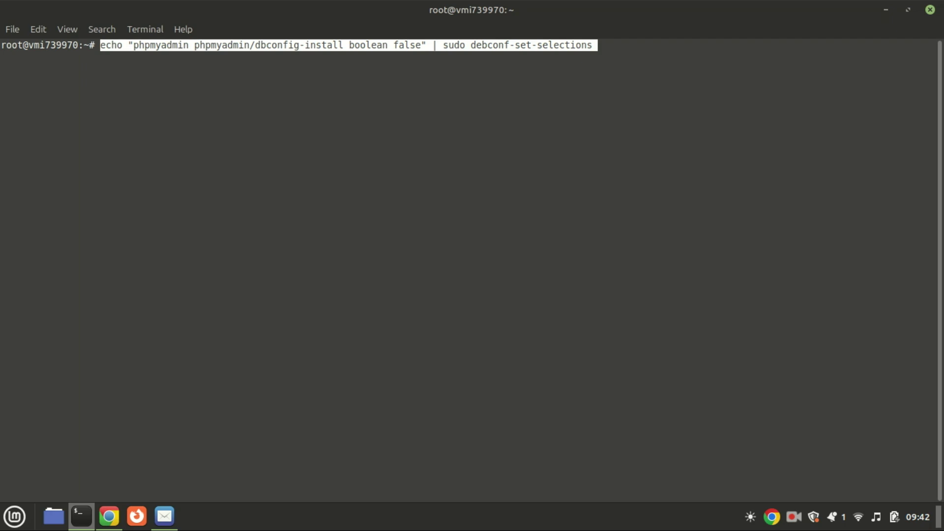
pyautogui.press('Right')
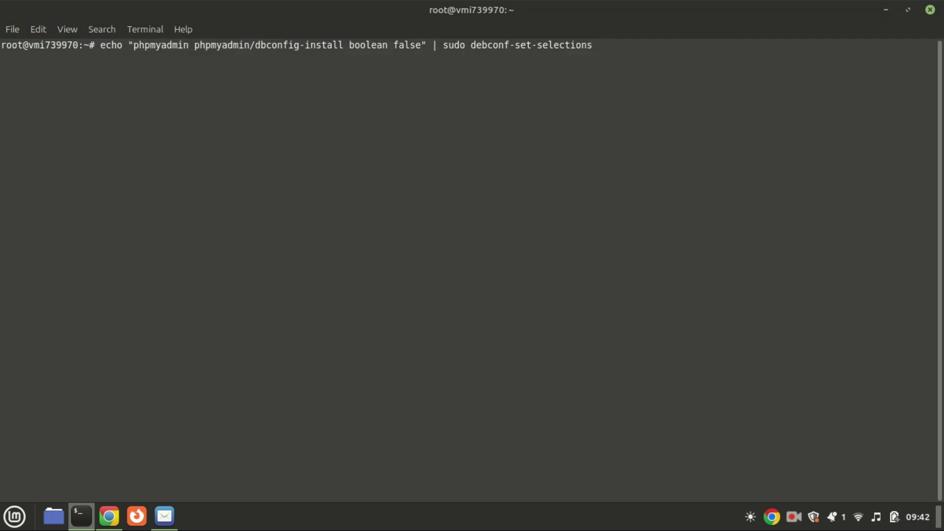
pyautogui.press('Left')
pyautogui.press('Left')
pyautogui.press('Left')
pyautogui.press('Left')
pyautogui.press('Left')
pyautogui.press('Left')
pyautogui.press('Left')
pyautogui.press('Right')
pyautogui.press('Right')
pyautogui.press('Right')
pyautogui.press('Right')
pyautogui.press('Right')
pyautogui.press('Right')
pyautogui.press('Right')
pyautogui.press('Right')
pyautogui.press('Right')
pyautogui.press('Right')
pyautogui.press('Right')
pyautogui.press('Right')
pyautogui.press('Right')
pyautogui.press('Return')
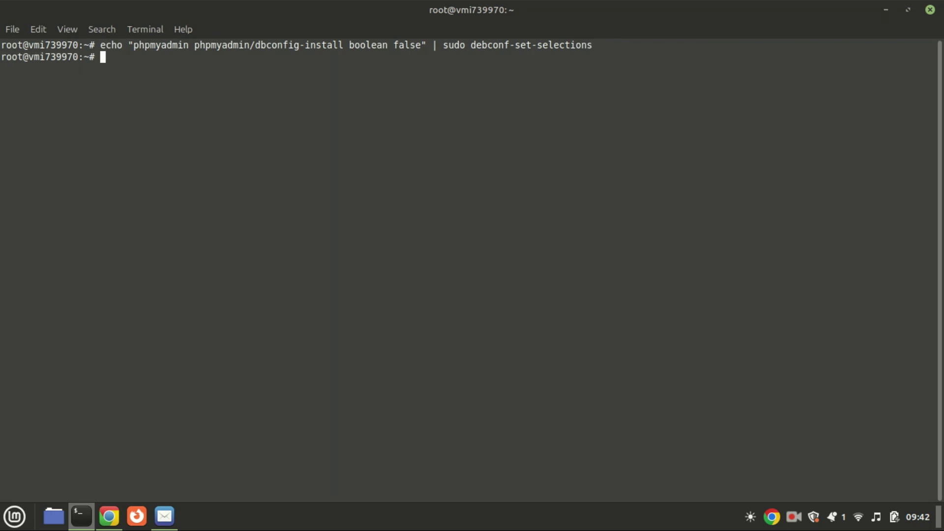
# Preseed apache2 as phpMyAdmin's web server
pyautogui.write('echo "phpmyadmin phpmyadmin/reconfigure-webserver multiselect apache2" | sudo debconf-set-selections')
pyautogui.press('End')
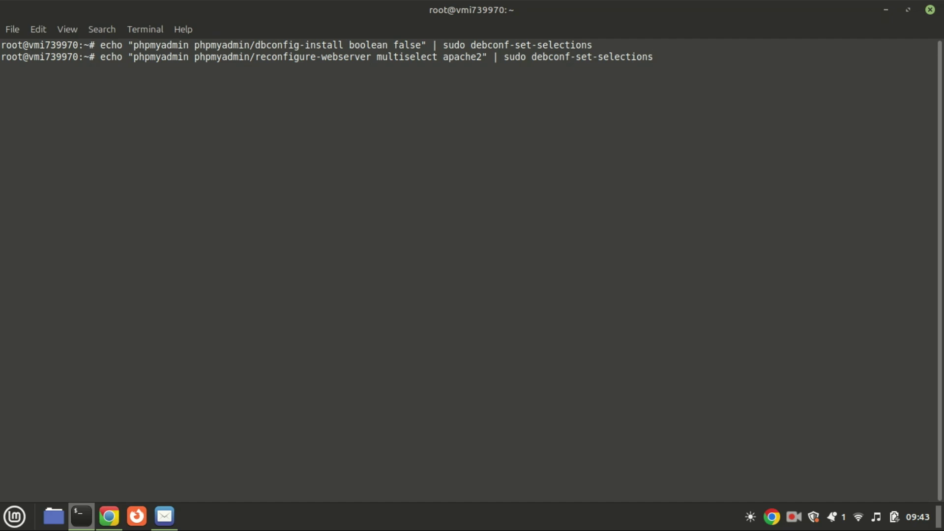
pyautogui.press('Return')
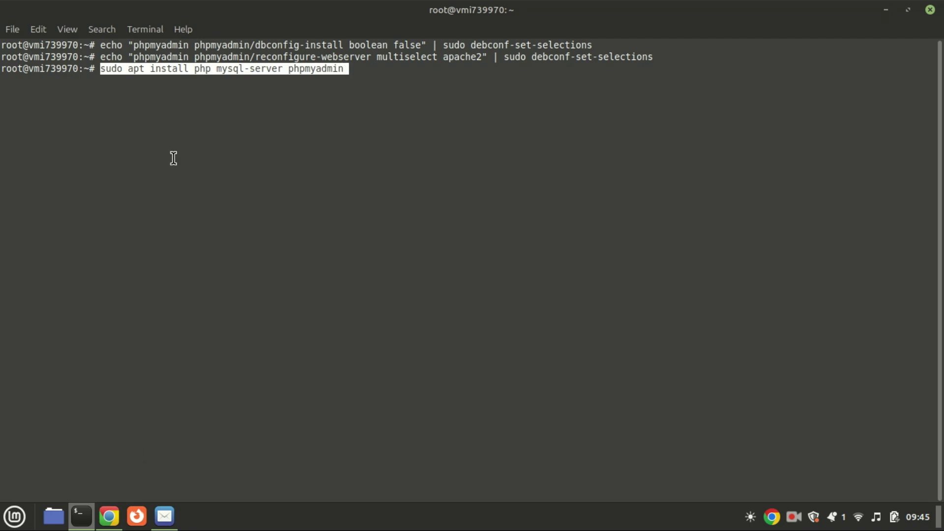
# Install php, mysql-server and phpmyadmin, confirming the package download
pyautogui.press('End')
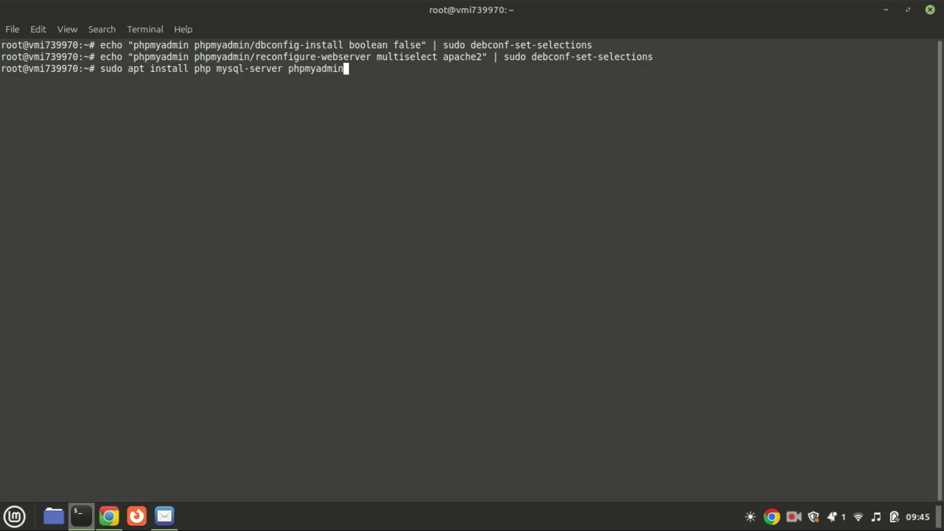
pyautogui.press('Return')
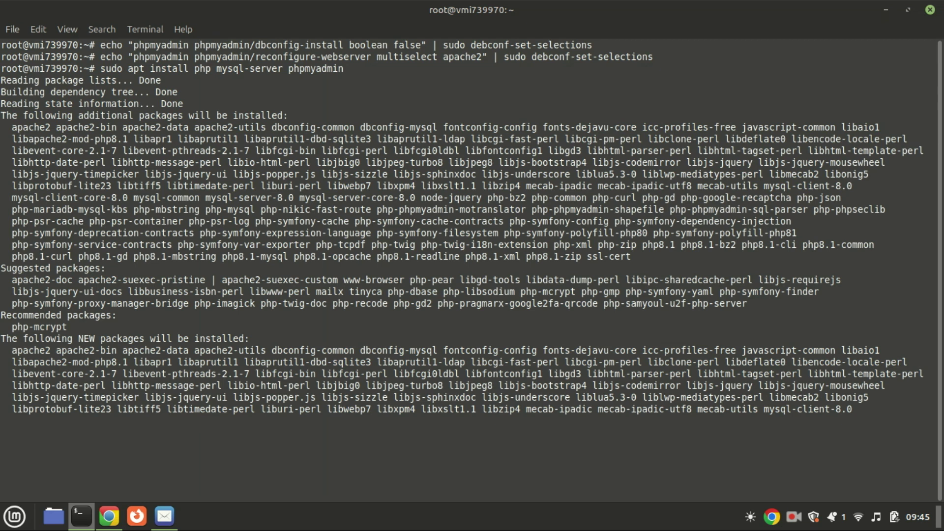
pyautogui.write('you want to continue? [Y/n')
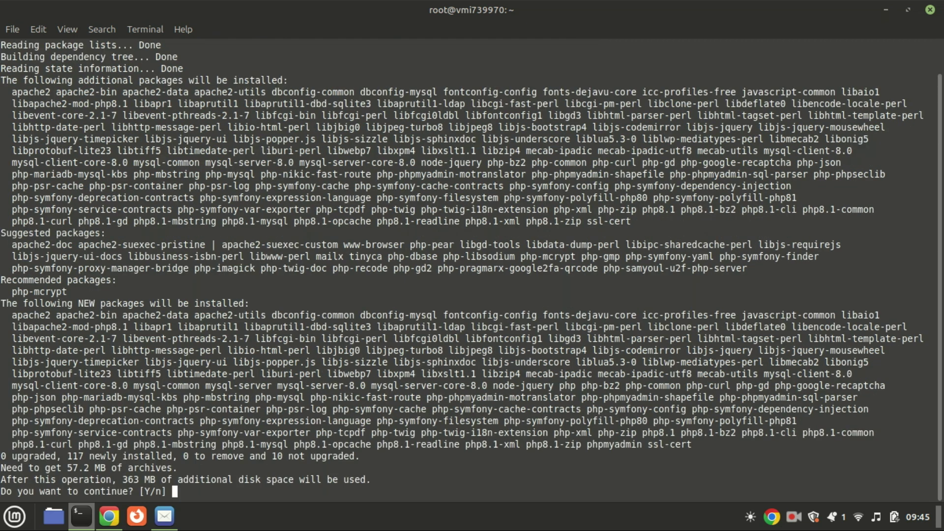
pyautogui.press('Return')
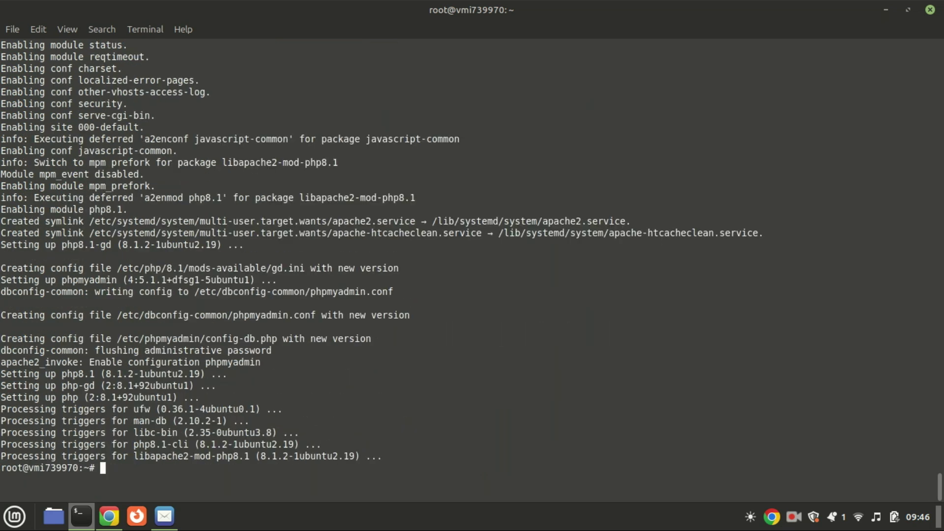
pyautogui.write('cle')
pyautogui.write('ar')
# Clear the screen and start mysql_secure_installation with MEDIUM password validation
pyautogui.press('Return')
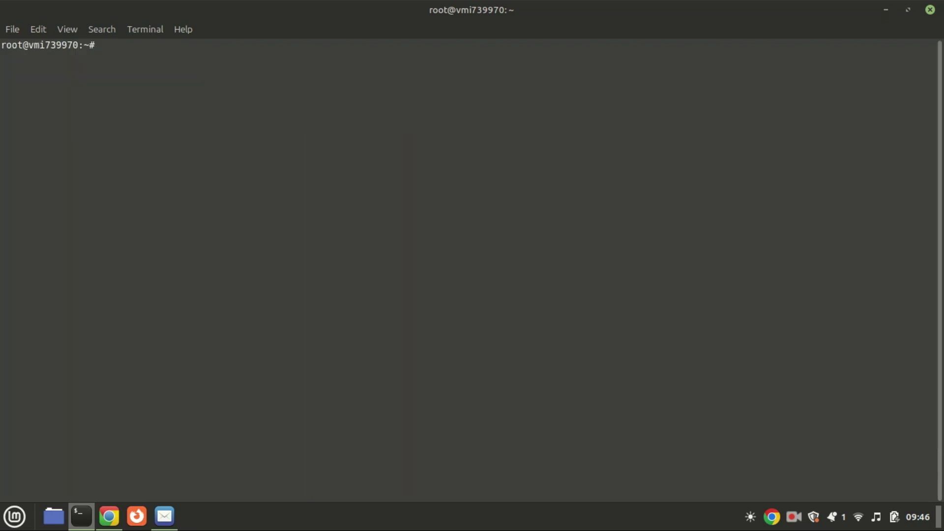
pyautogui.write('sudo mysql_secure_installation')
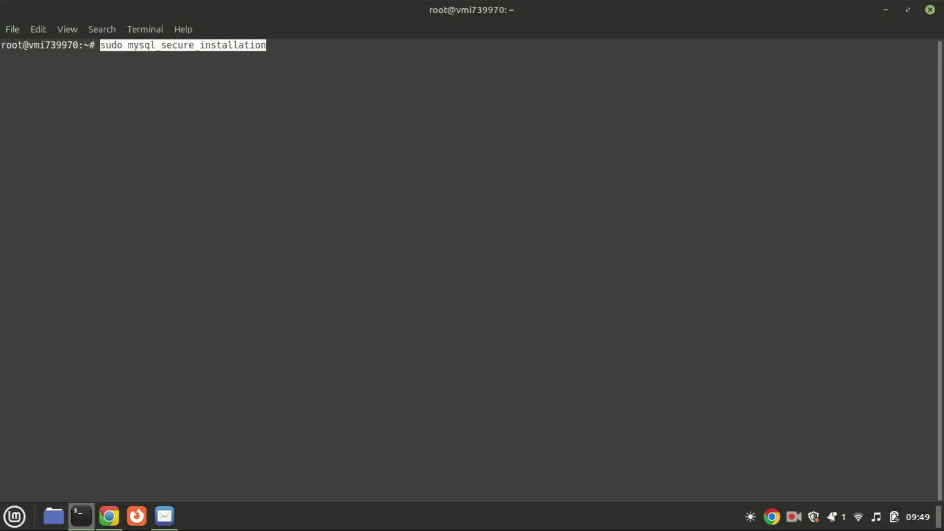
pyautogui.press('End')
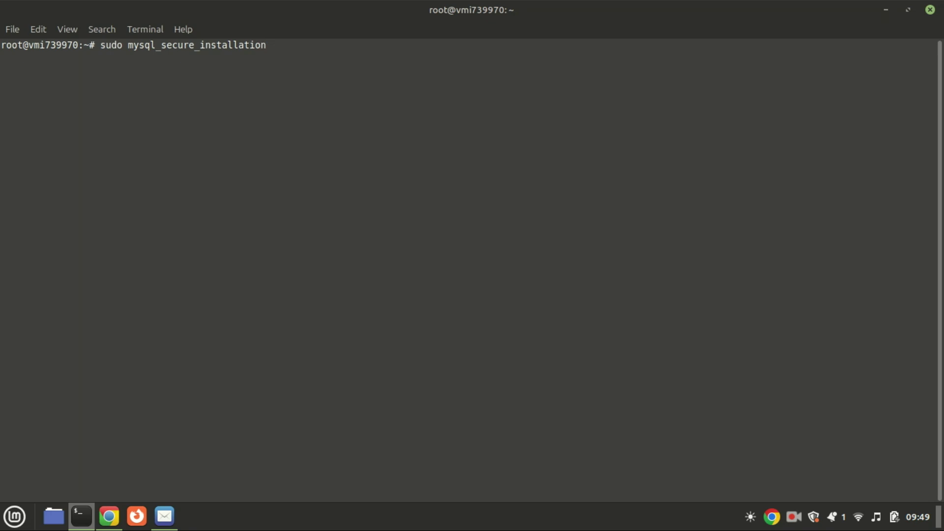
pyautogui.press('Return')
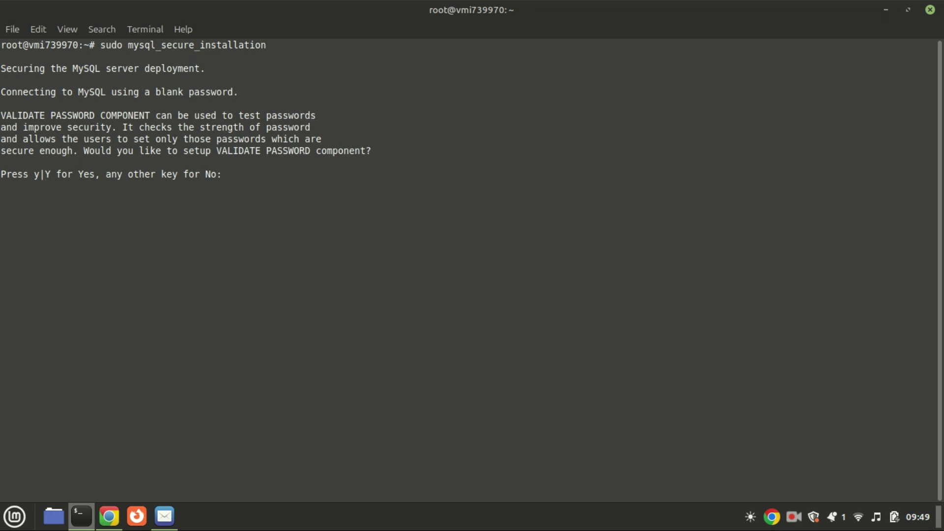
pyautogui.write('y')
pyautogui.press('Return')
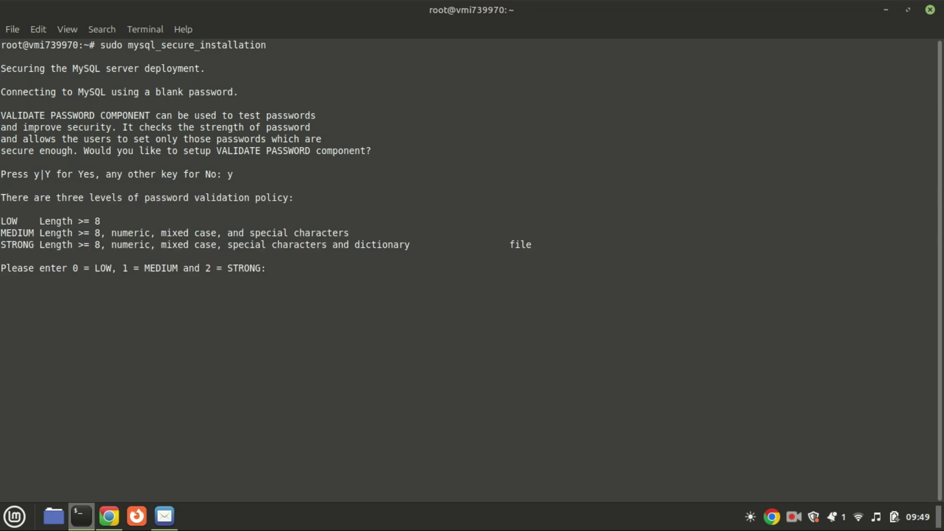
pyautogui.write('1')
pyautogui.press('Return')
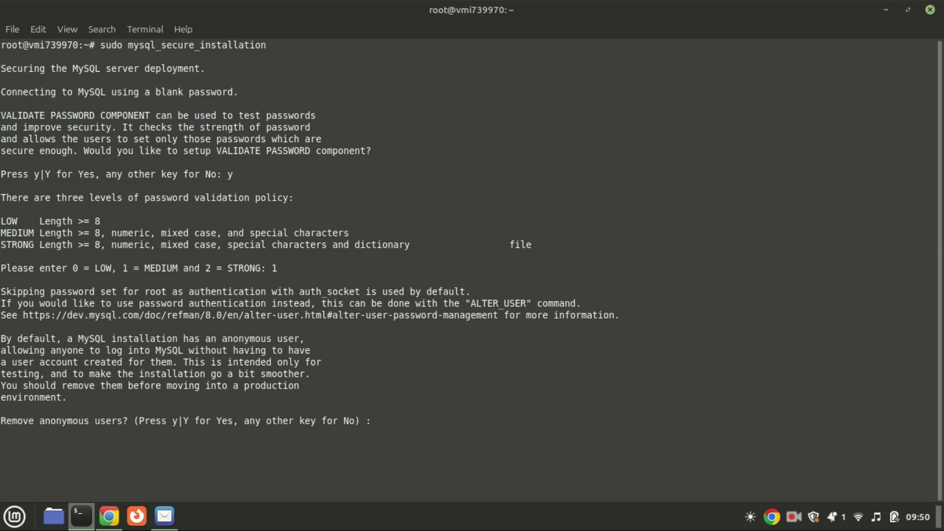
pyautogui.write('y')
# Remove anonymous users, remote root login and the test database, reload privileges, and start sudo mysql
pyautogui.press('Return')
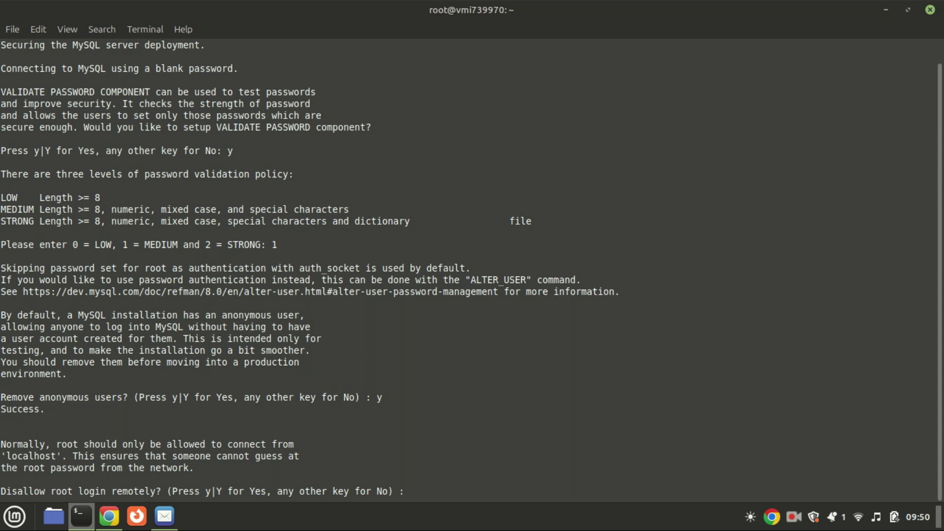
pyautogui.press('Return')
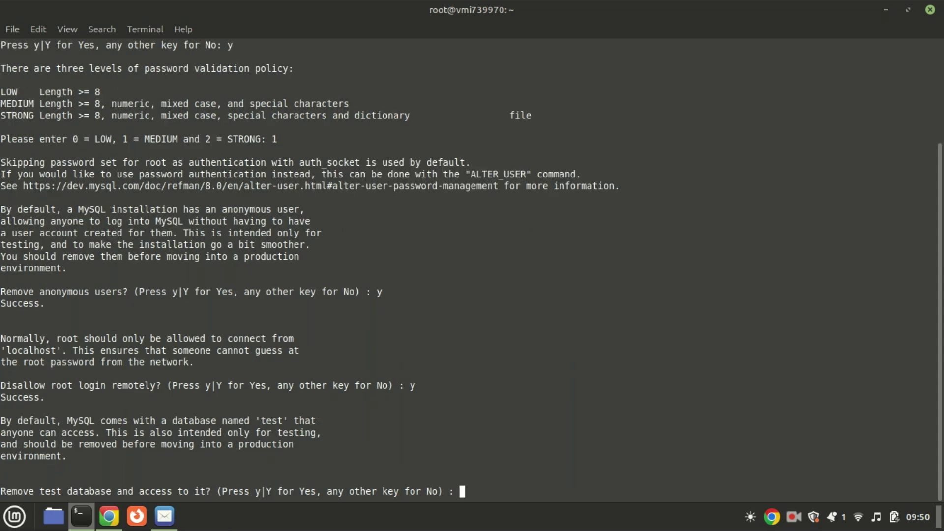
pyautogui.press('Return')
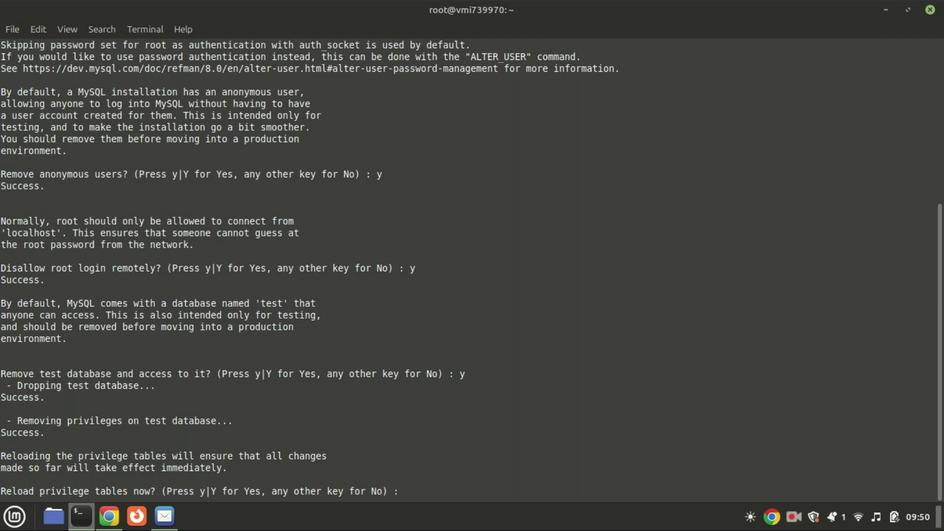
pyautogui.press('Return')
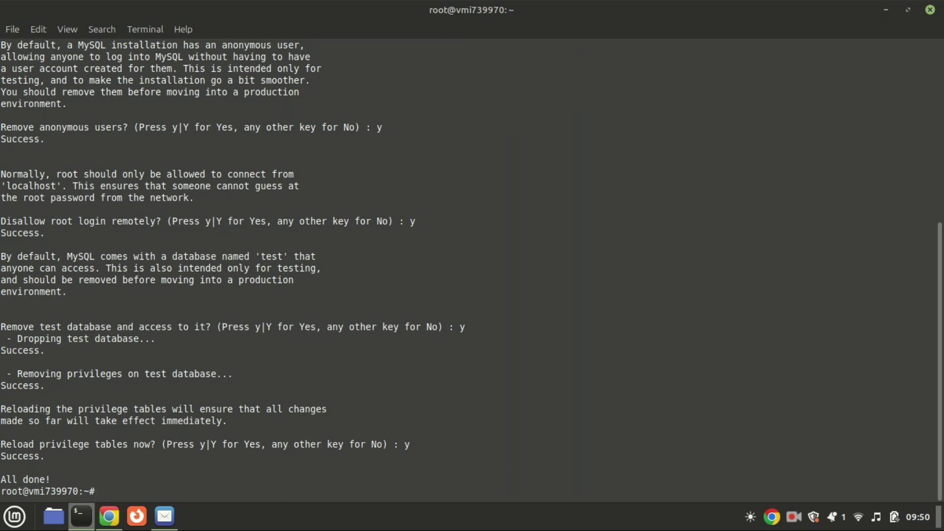
pyautogui.press('Return')
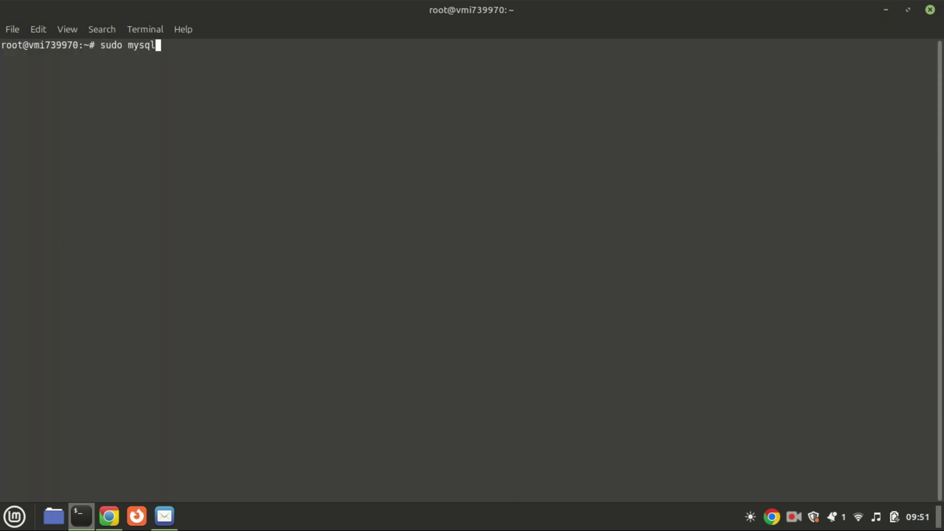
pyautogui.press('Return')
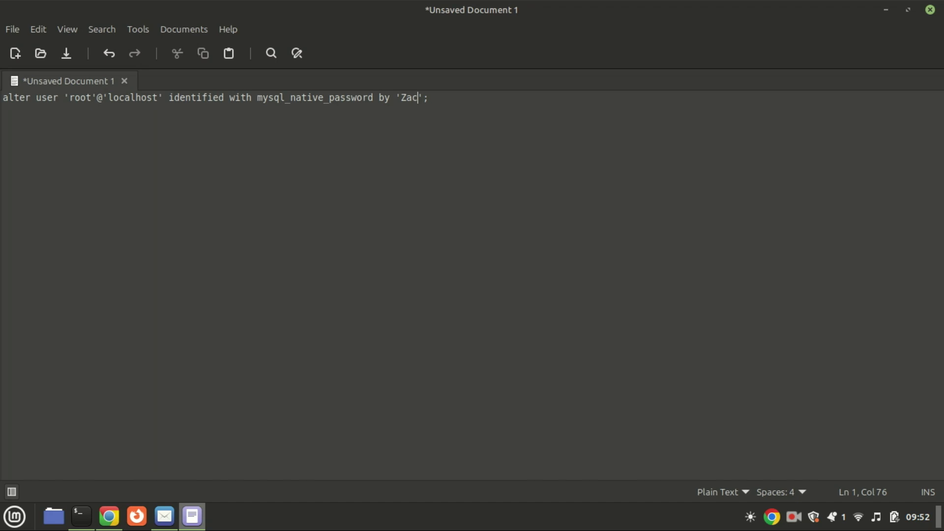
pyautogui.moveTo(489, 96); pyautogui.dragTo(27, 99)
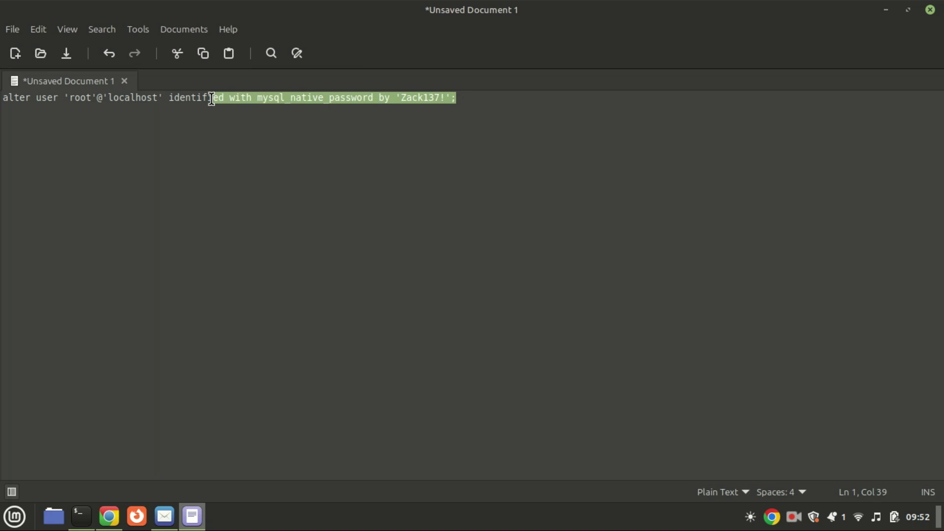
pyautogui.rightClick(27, 99)
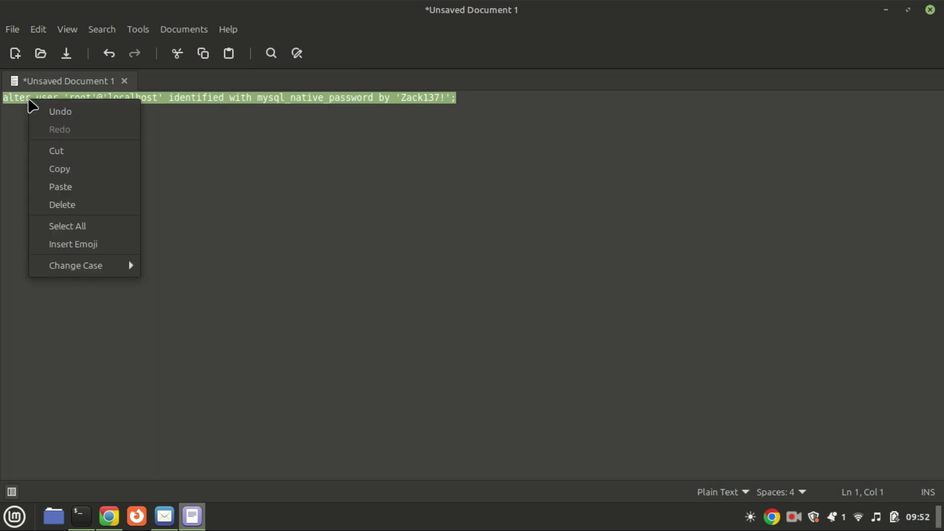
pyautogui.click(60, 169)
# Paste and run the ALTER USER command at the mysql prompt, then exit MySQL
pyautogui.click(884, 11)
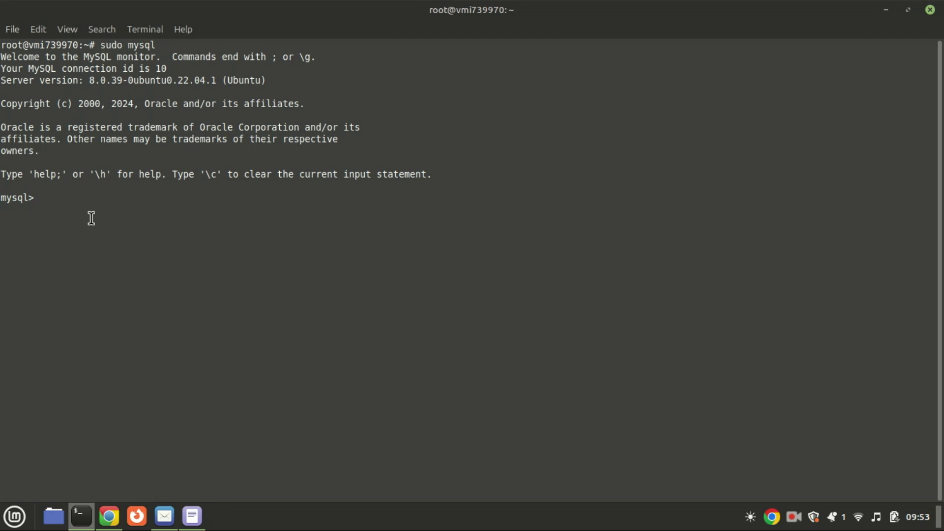
pyautogui.rightClick(91, 220)
pyautogui.click(132, 306)
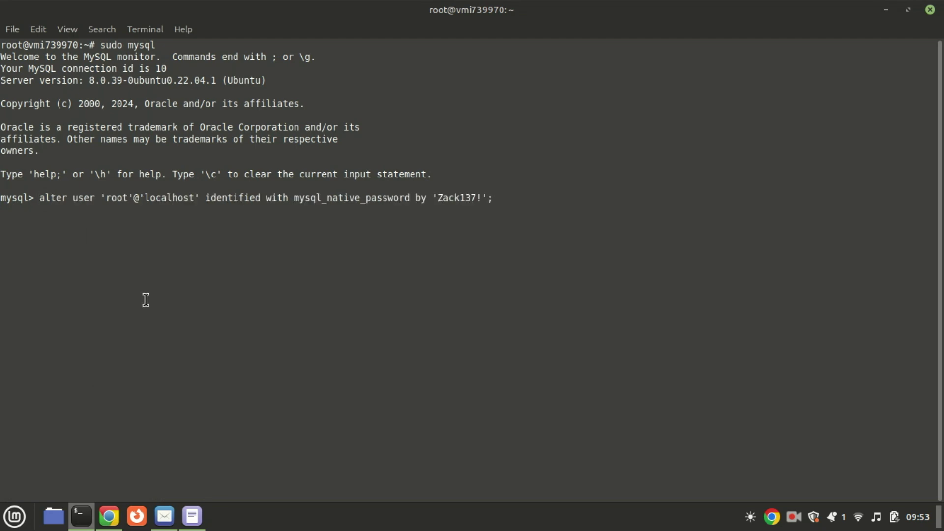
pyautogui.press('Left')
pyautogui.press('Left')
pyautogui.press('Right')
pyautogui.press('Right')
pyautogui.press('Return')
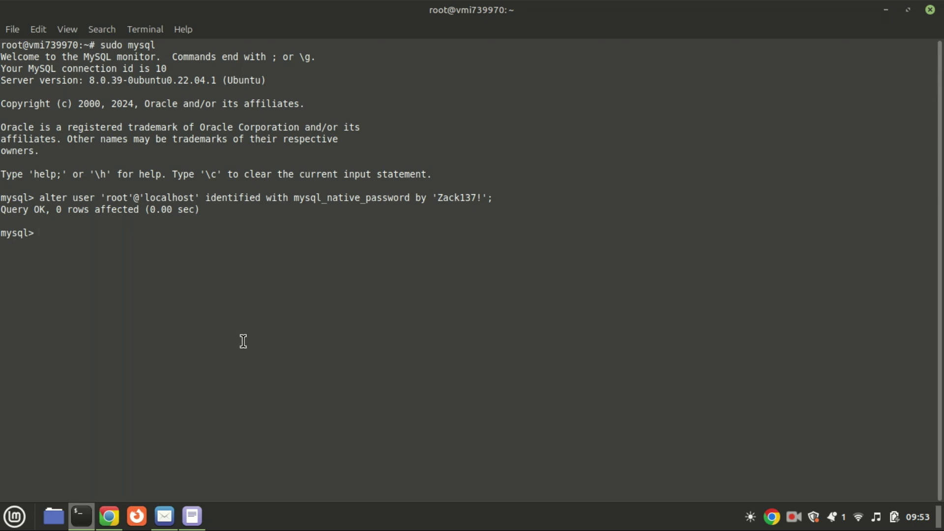
pyautogui.write('exit')
pyautogui.write(';')
pyautogui.press('Return')
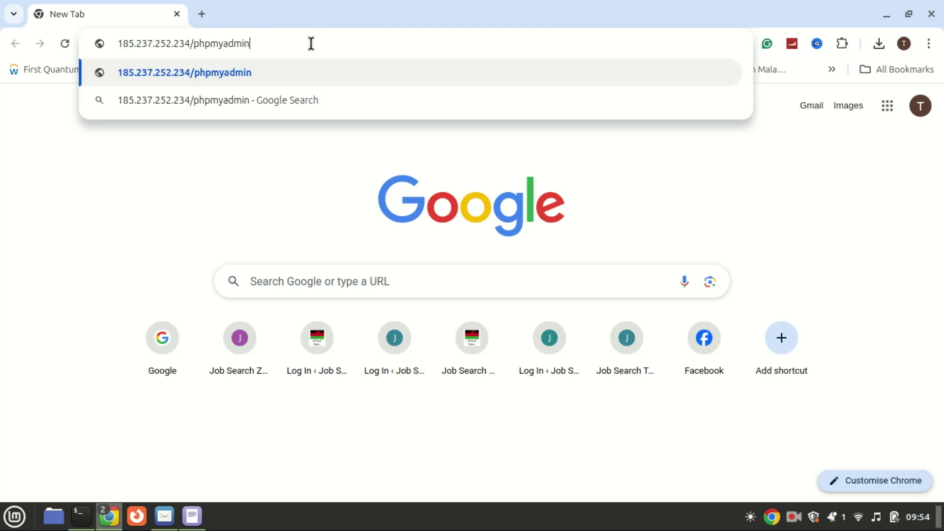
# Load 185.237.252.234/phpmyadmin in Chrome and enter root as the username
pyautogui.press('Return')
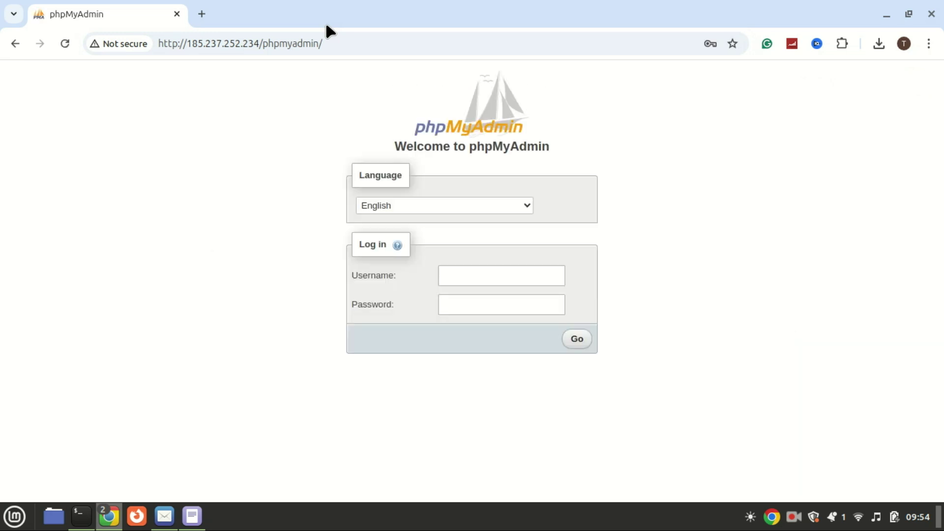
pyautogui.click(491, 272)
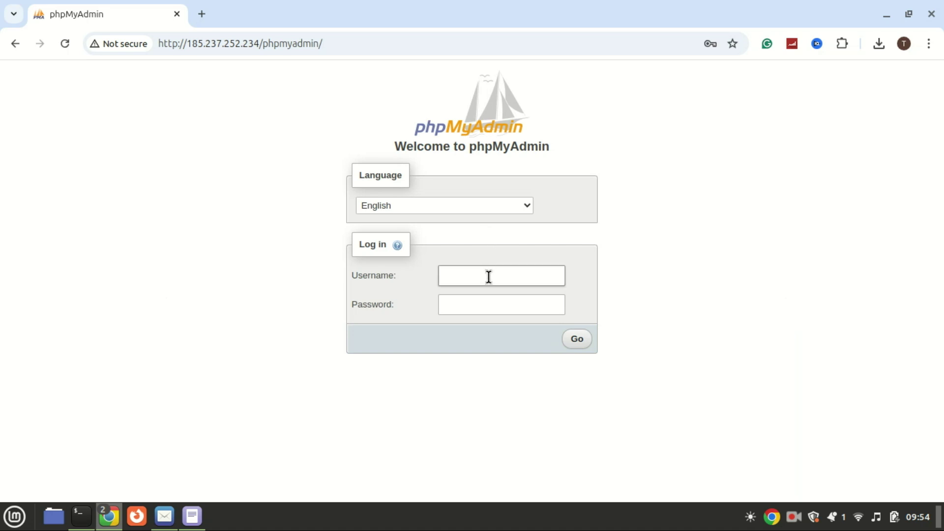
pyautogui.click(488, 277)
pyautogui.write('r')
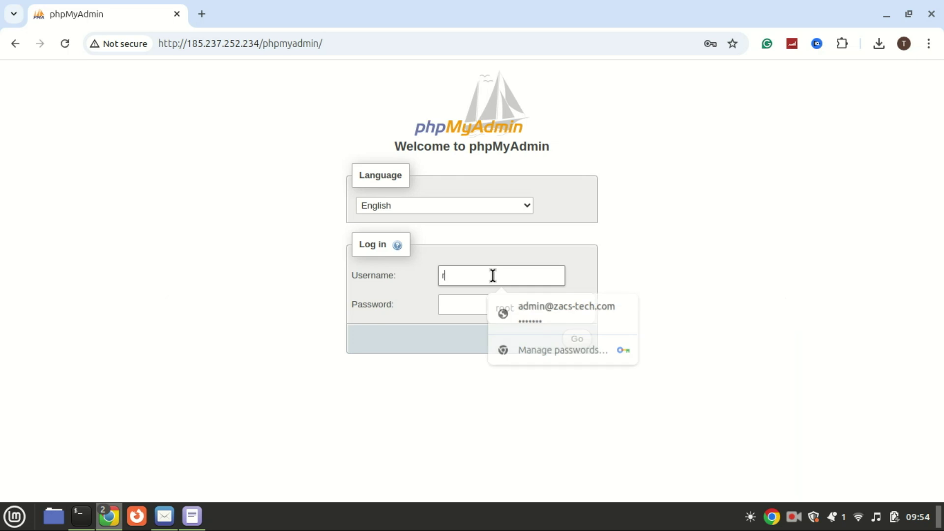
pyautogui.write('oot')
pyautogui.click(468, 305)
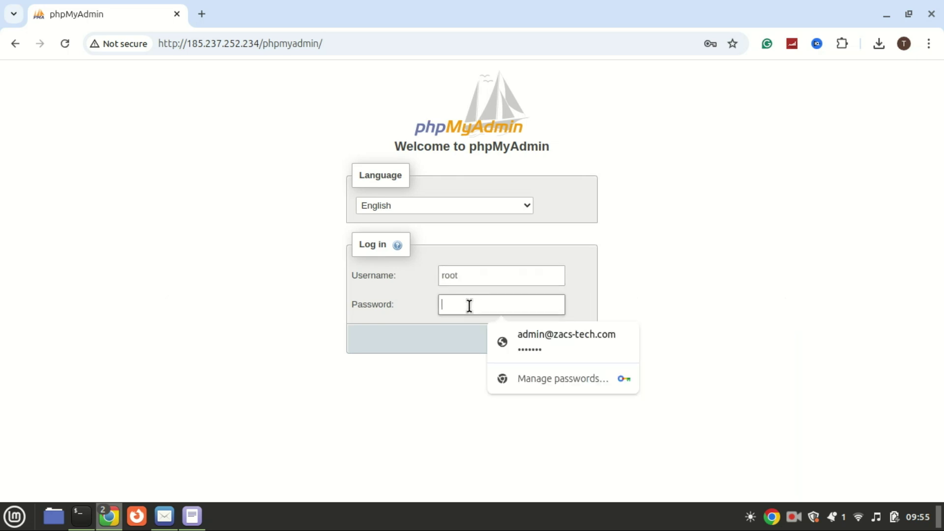
pyautogui.hotkey('alt', 'Tab')
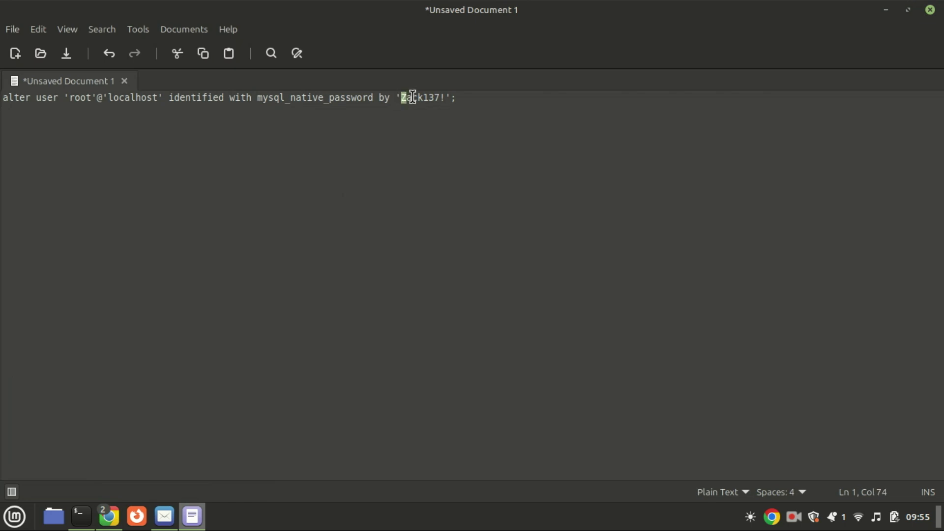
pyautogui.moveTo(403, 98); pyautogui.dragTo(445, 97)
pyautogui.rightClick(436, 97)
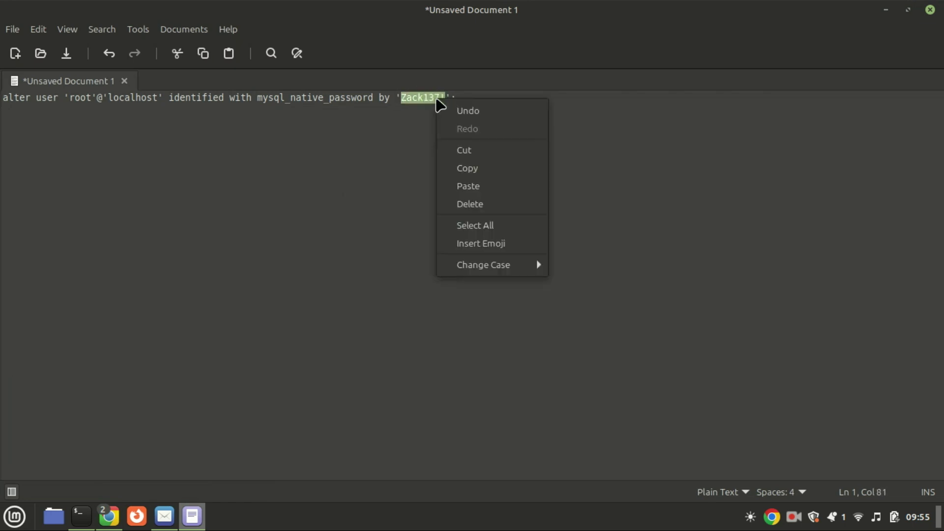
pyautogui.click(474, 169)
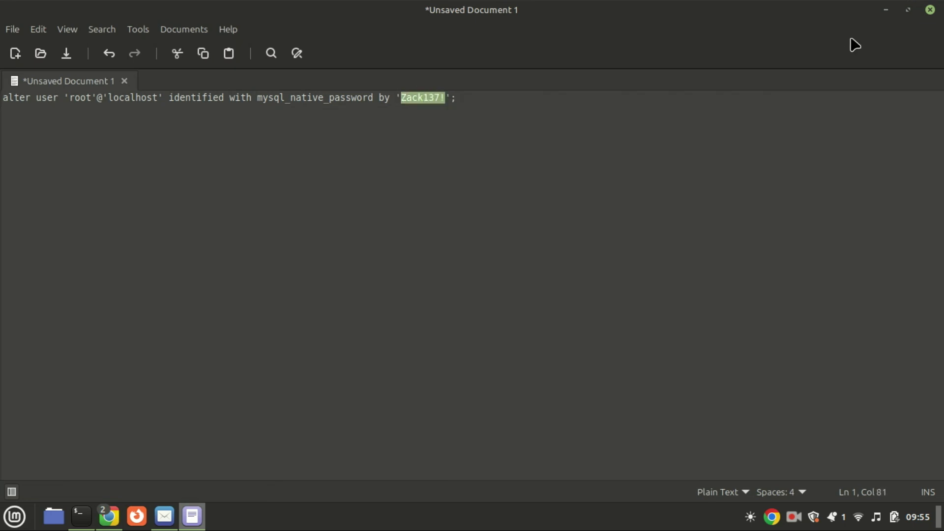
pyautogui.click(886, 11)
pyautogui.doubleClick(472, 303)
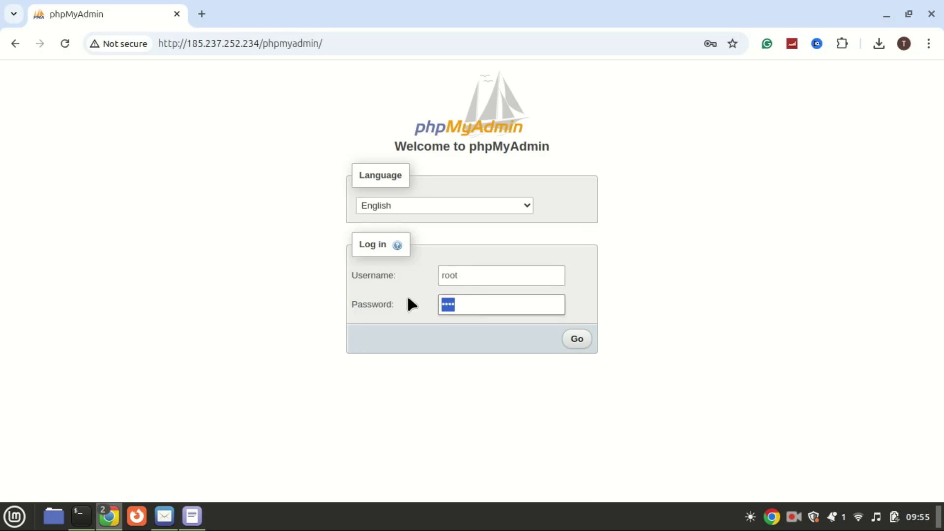
pyautogui.press('BackSpace')
pyautogui.hotkey('ctrl', 'v')
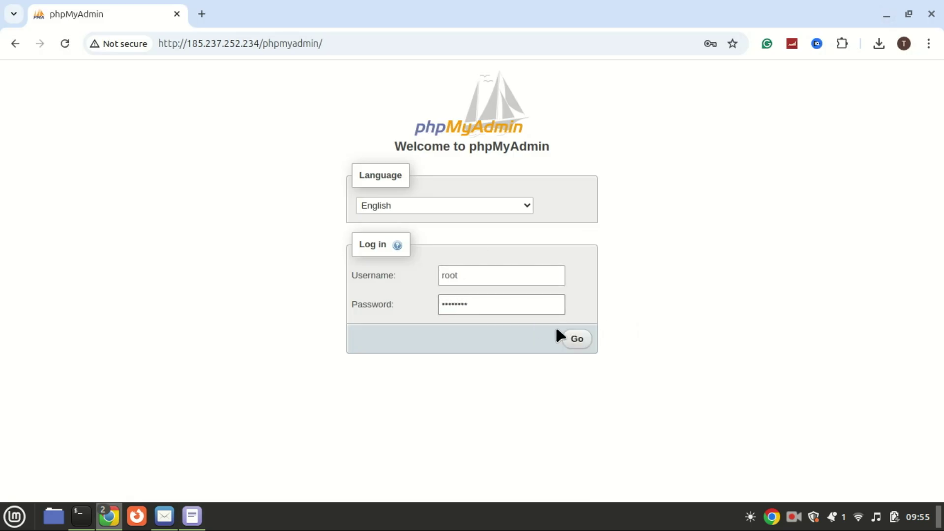
# Submit the phpMyAdmin login form as root with Go
pyautogui.click(576, 339)
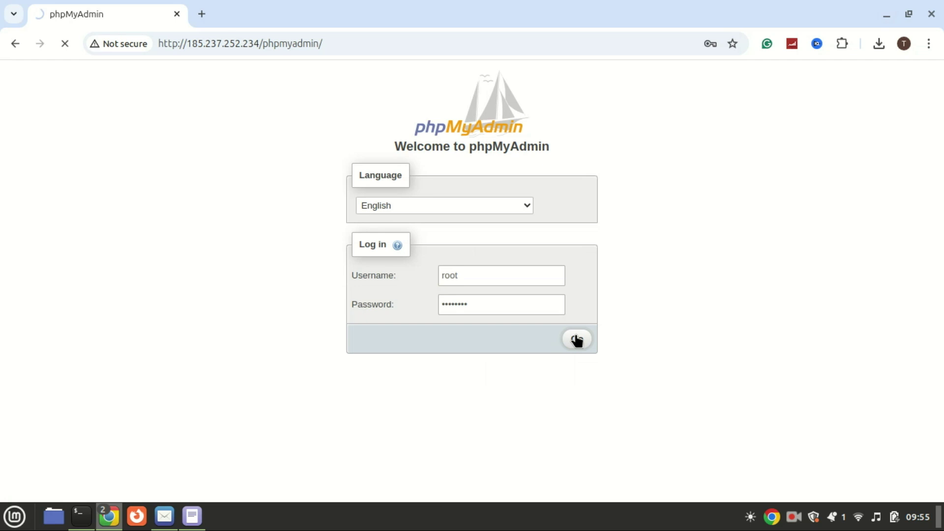